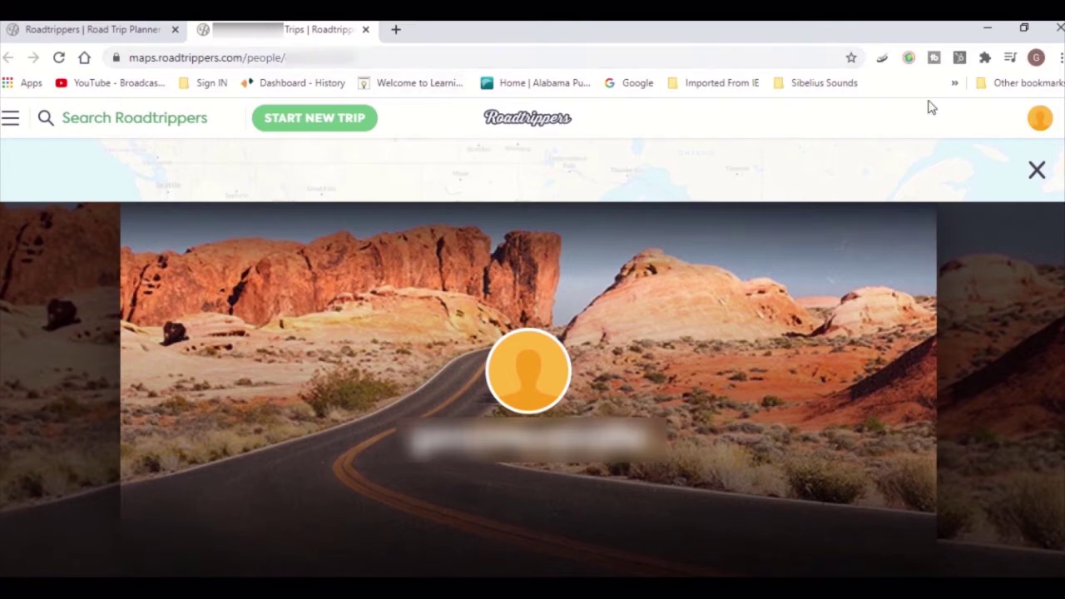
- Start a new blank trip from the main menu, showing the full United States map
click(1053, 123)
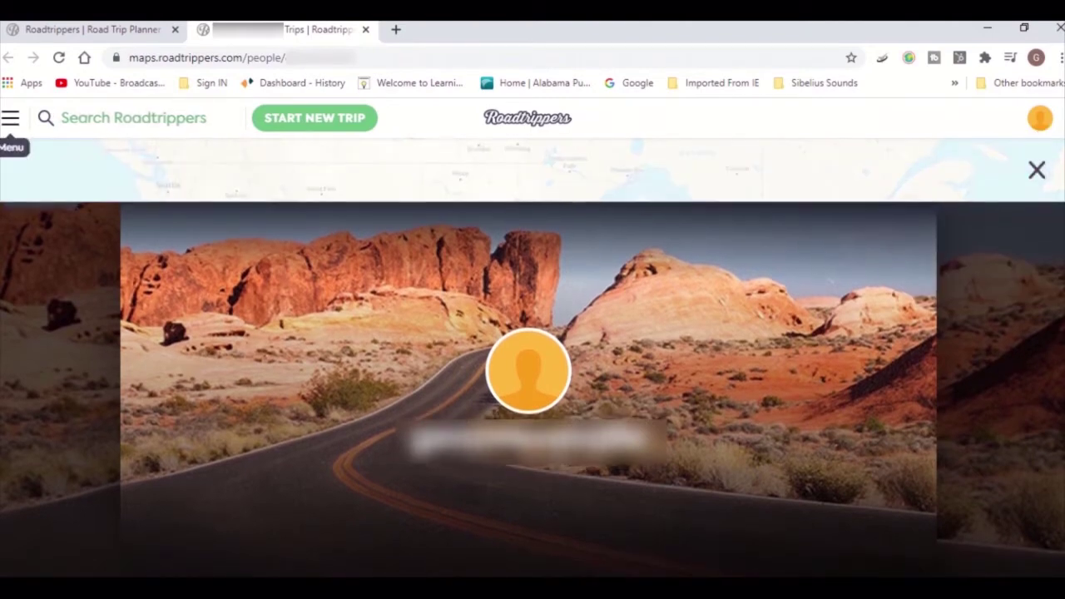
click(10, 122)
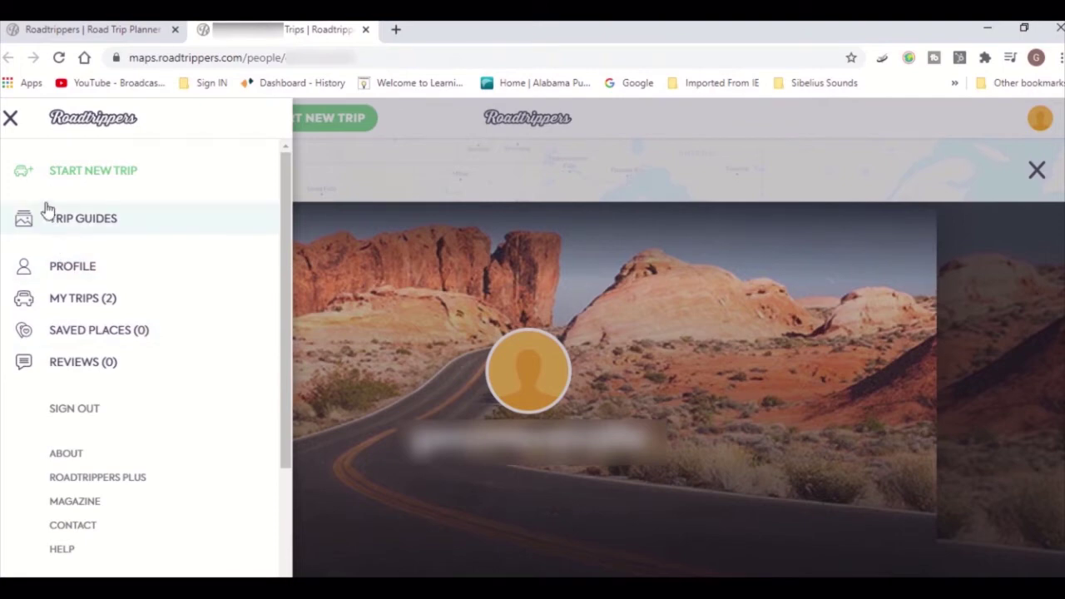
click(73, 185)
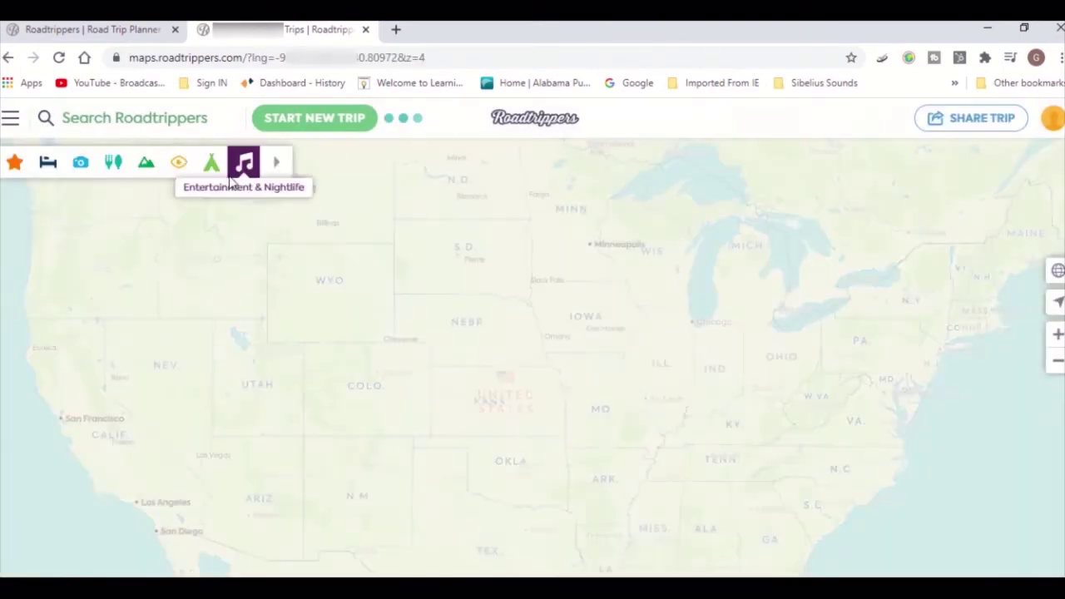
- Set the trip destination to Chicago, IL, creating the auto-saved Chicago Trip
click(119, 315)
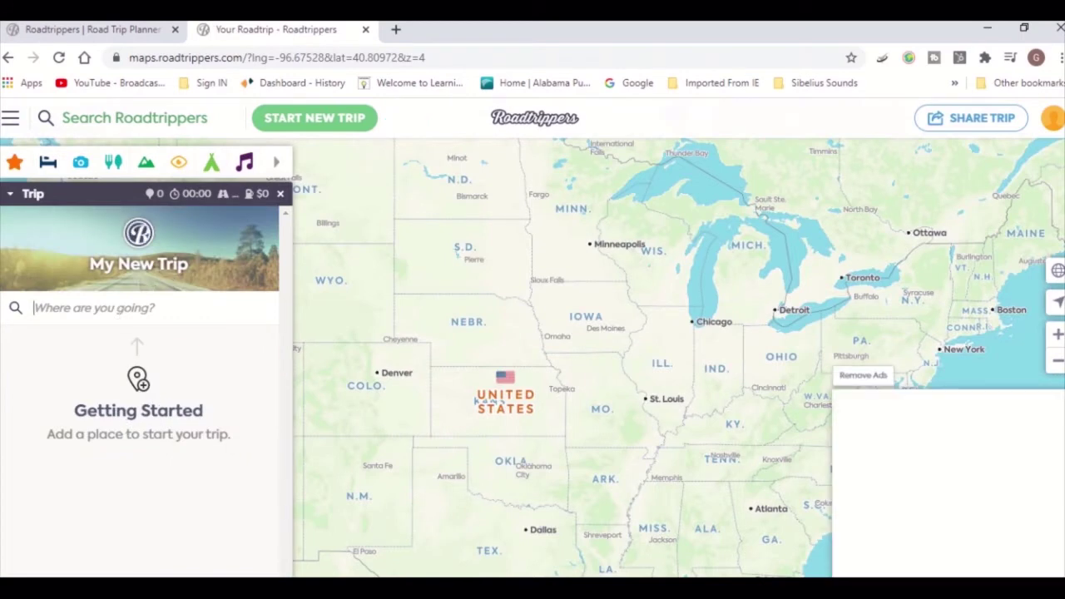
text(chicago)
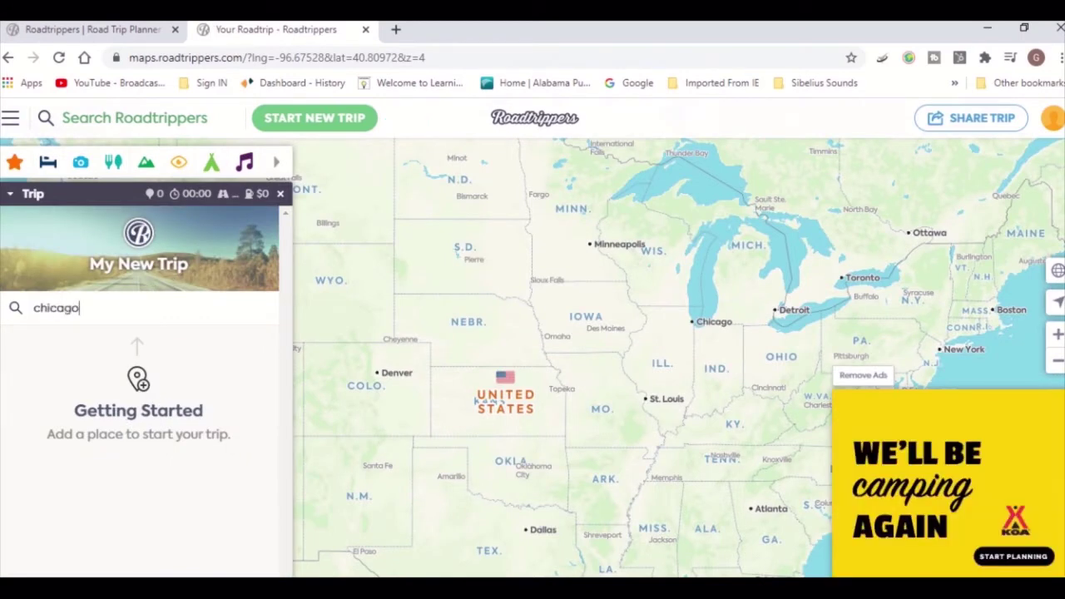
text(, il)
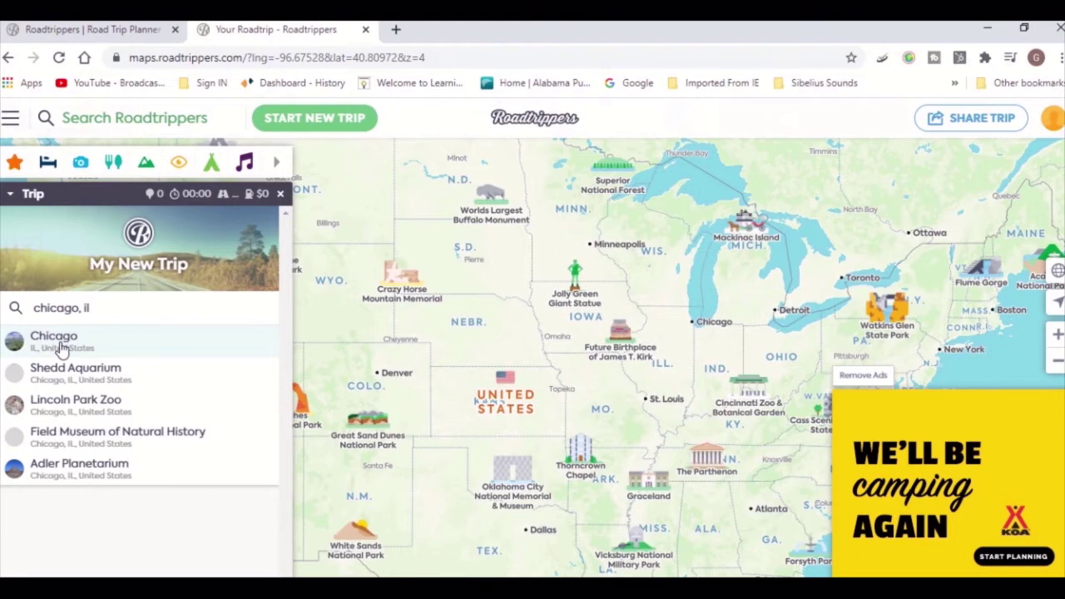
click(60, 344)
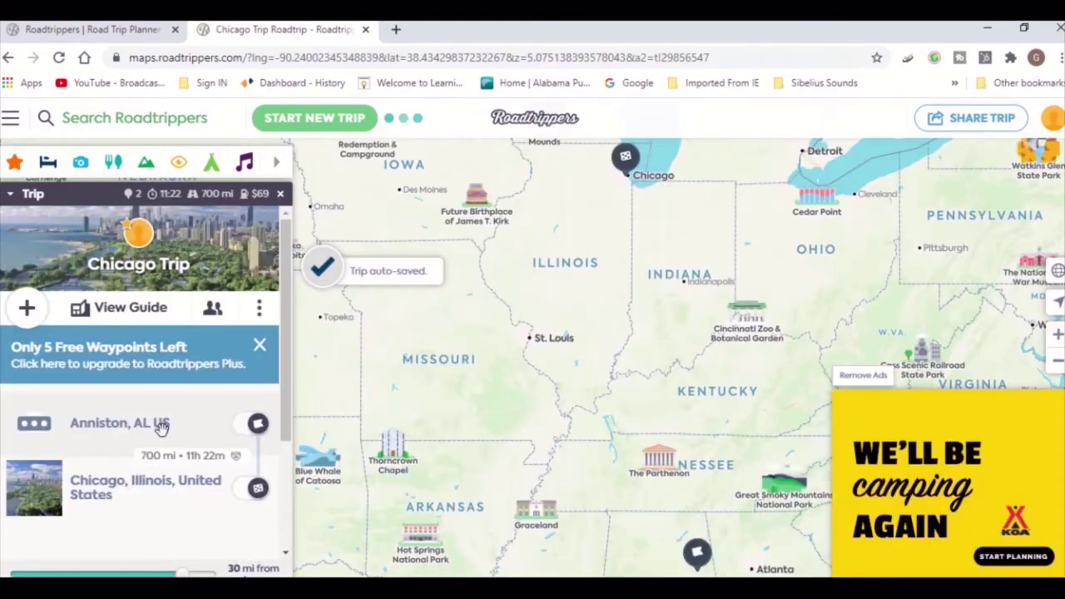
click(208, 315)
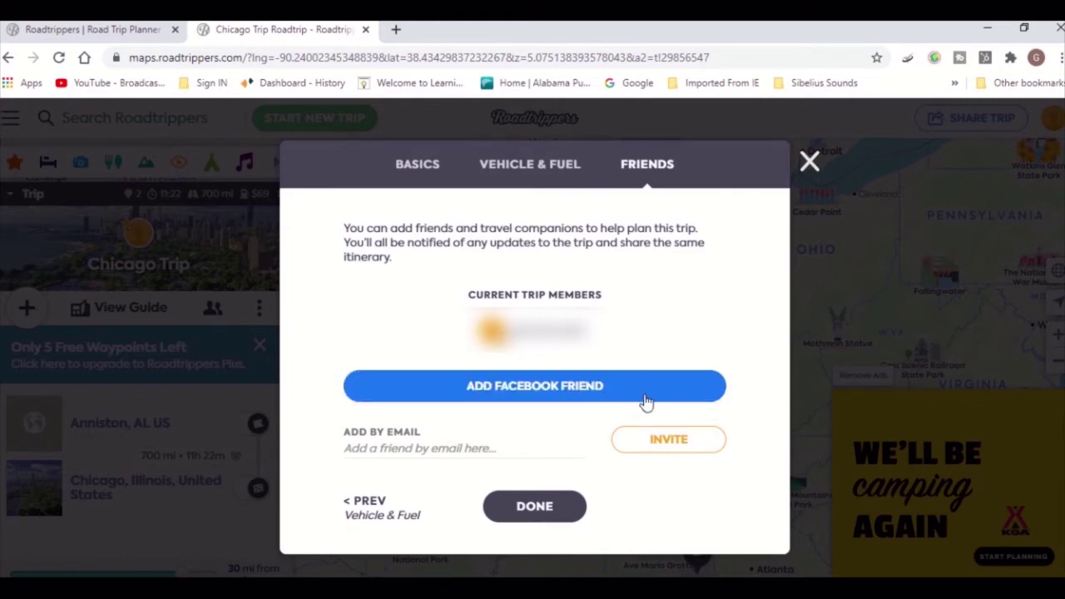
click(510, 174)
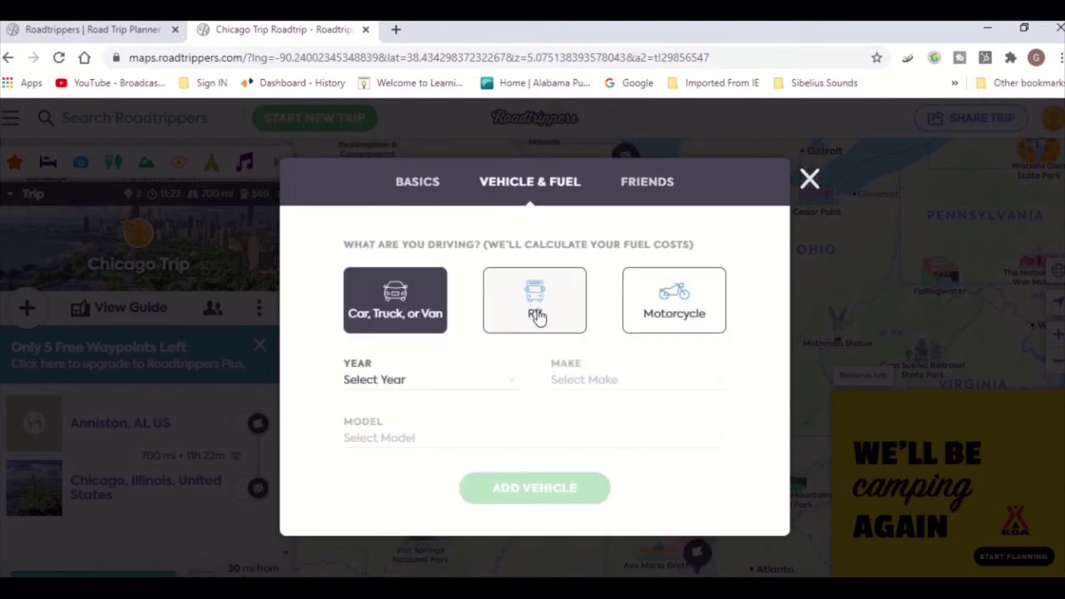
click(434, 185)
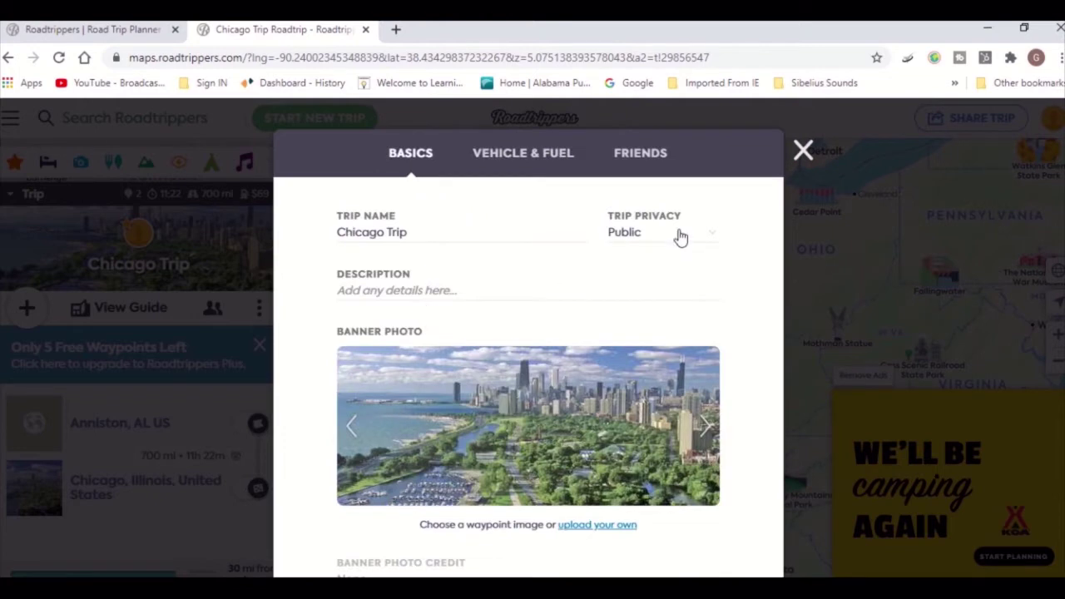
click(679, 235)
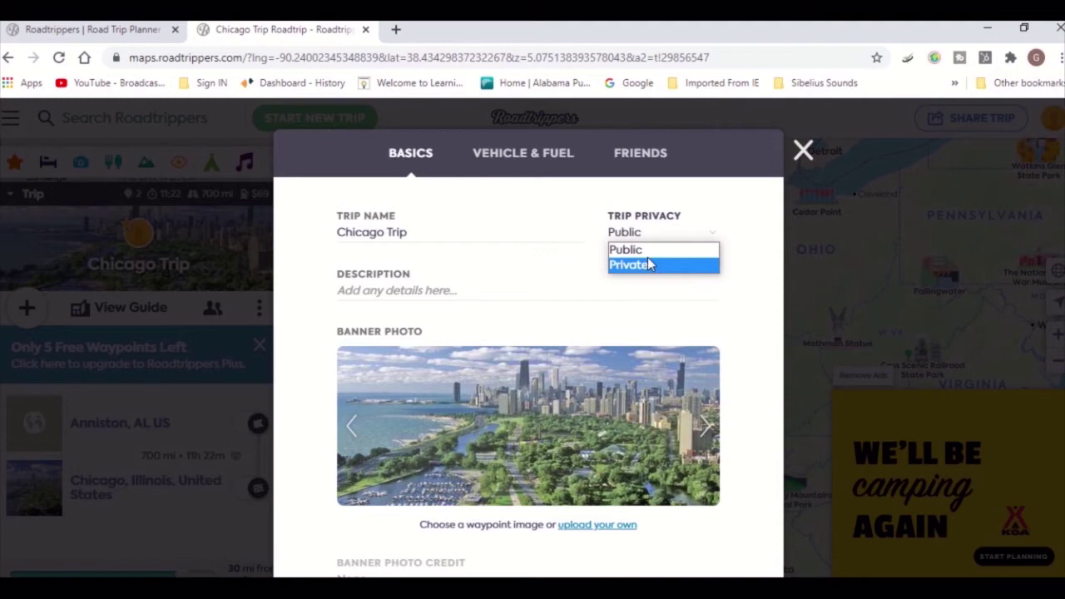
click(713, 228)
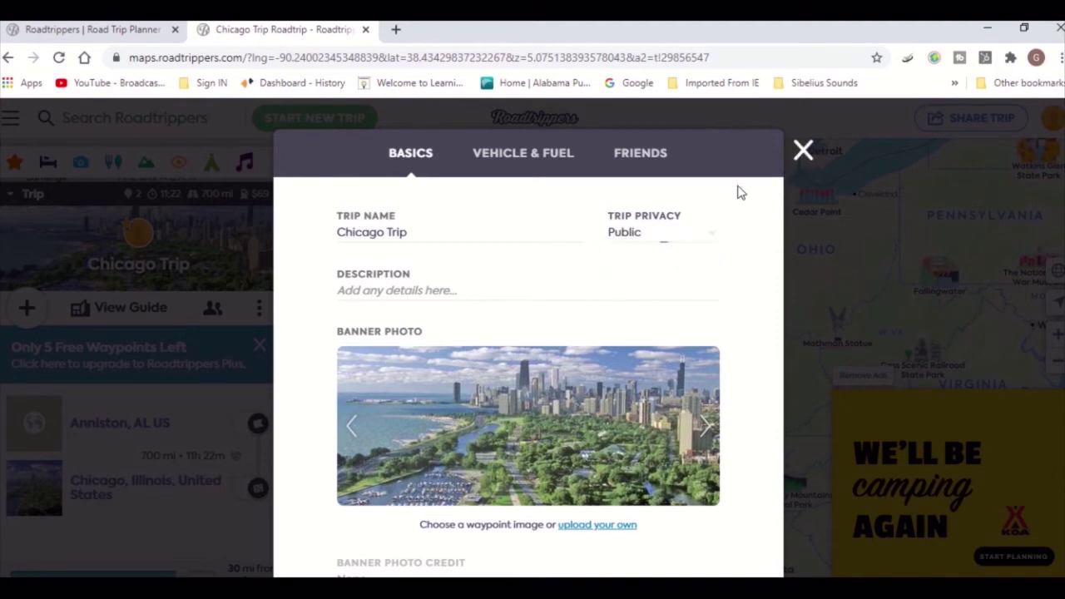
triple_click(657, 200)
click(803, 150)
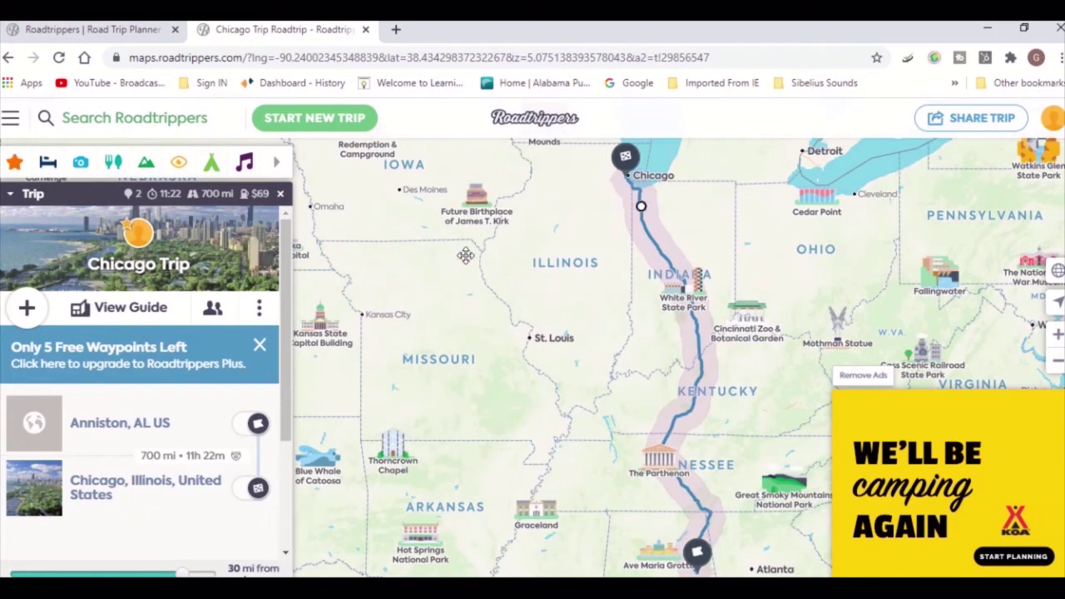
- Show Popular attractions along the Chicago Trip route and scroll down to The Parthenon
click(259, 308)
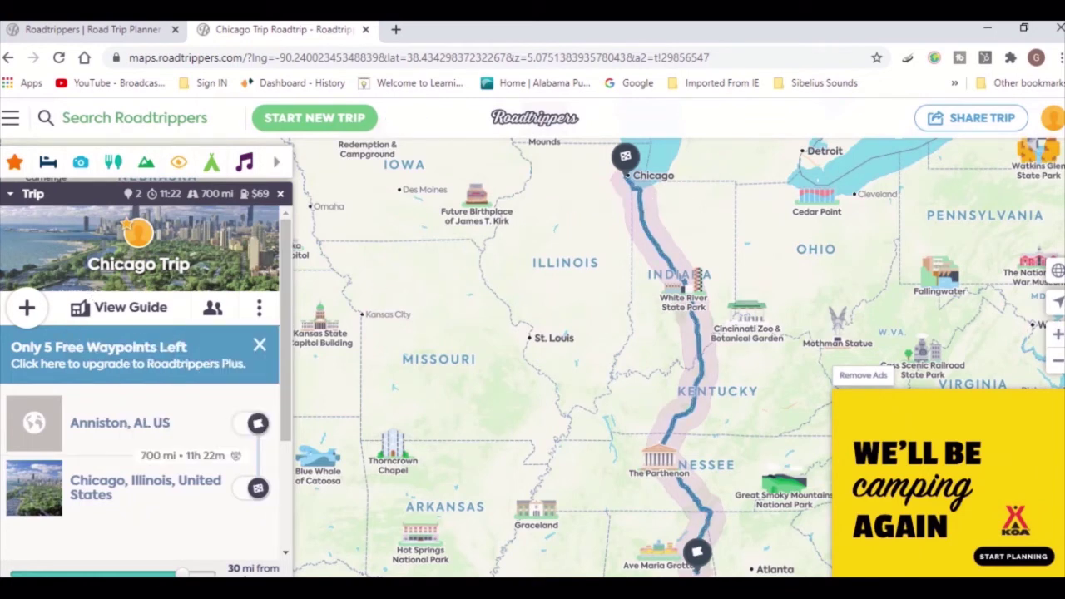
click(14, 165)
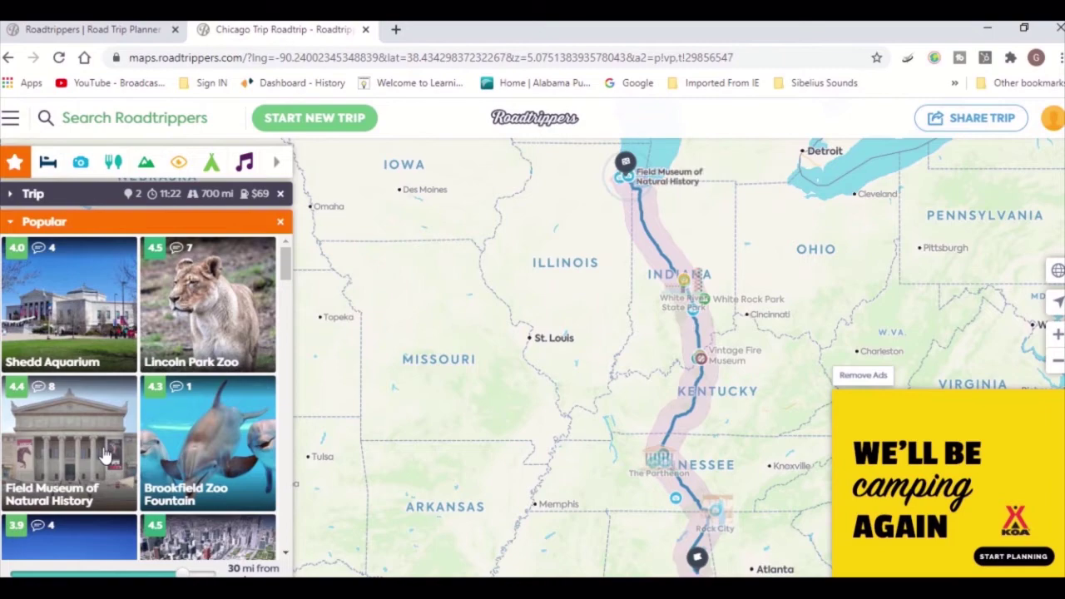
scroll(106, 454, down, 3)
scroll(108, 456, down, 5)
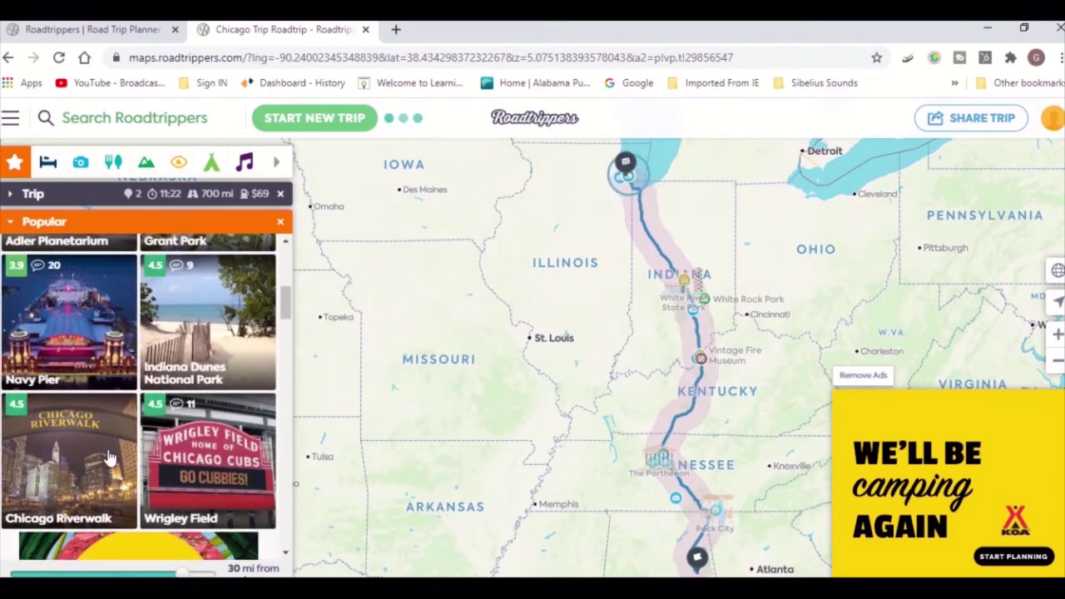
scroll(108, 455, down, 4)
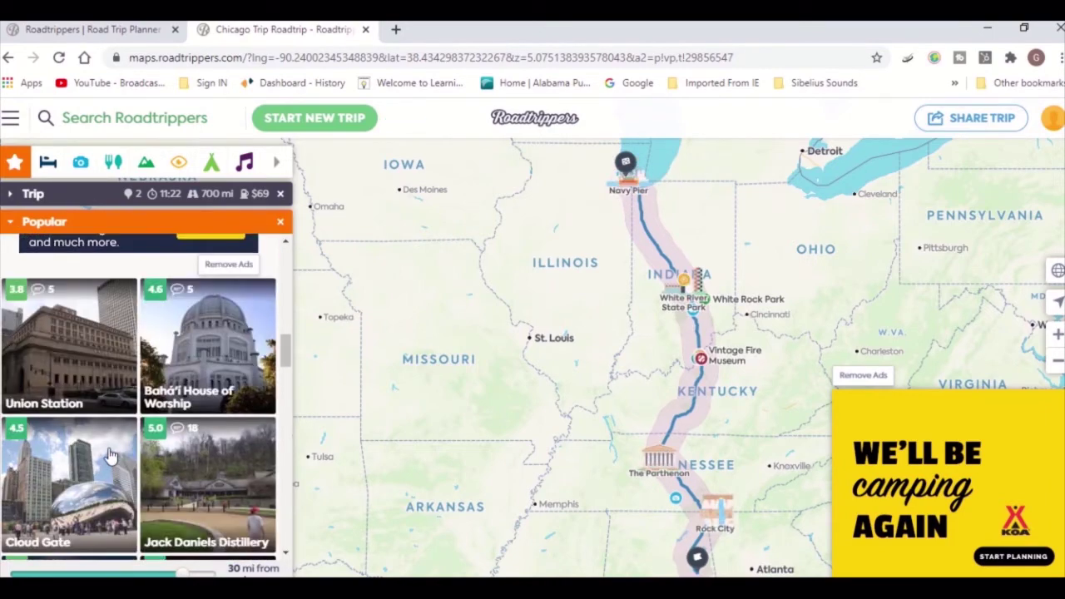
scroll(111, 449, down, 4)
- Add The Parthenon in Nashville as a trip stop, then return to the Chicago Trip map
click(90, 323)
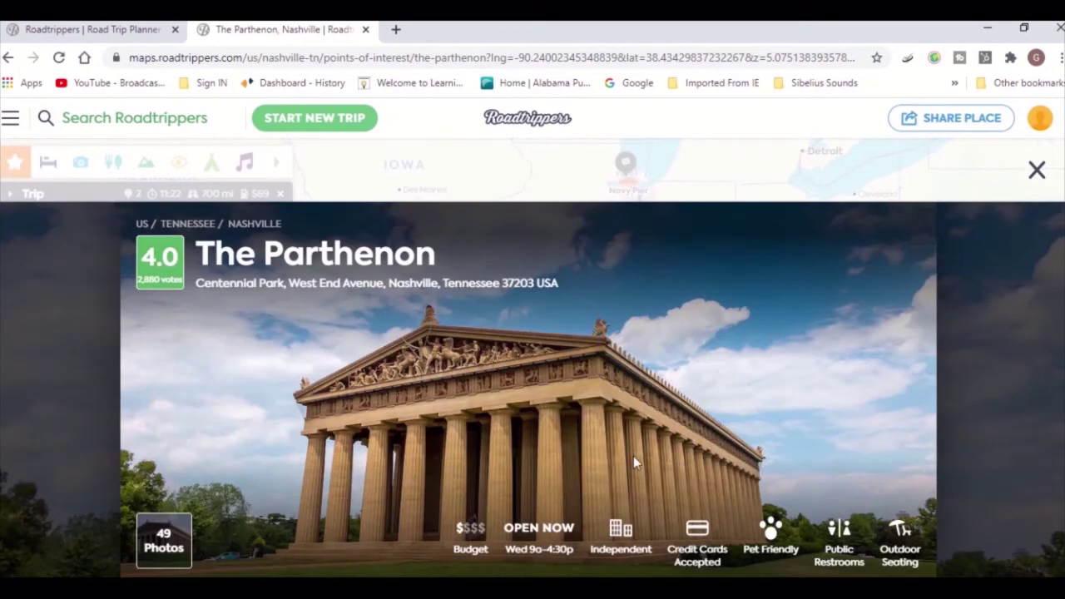
scroll(553, 397, down, 2)
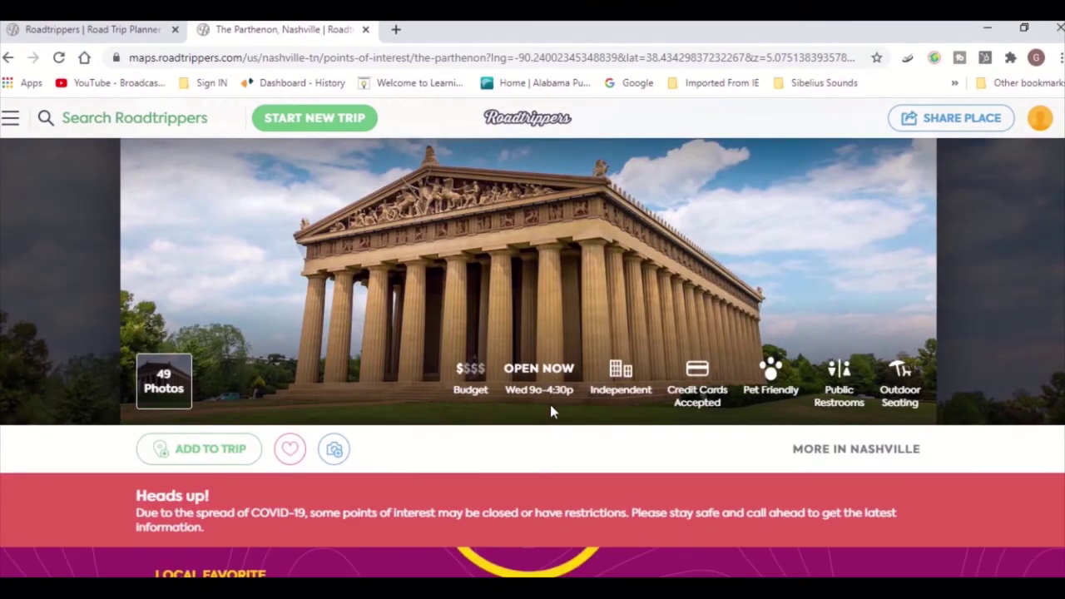
click(188, 451)
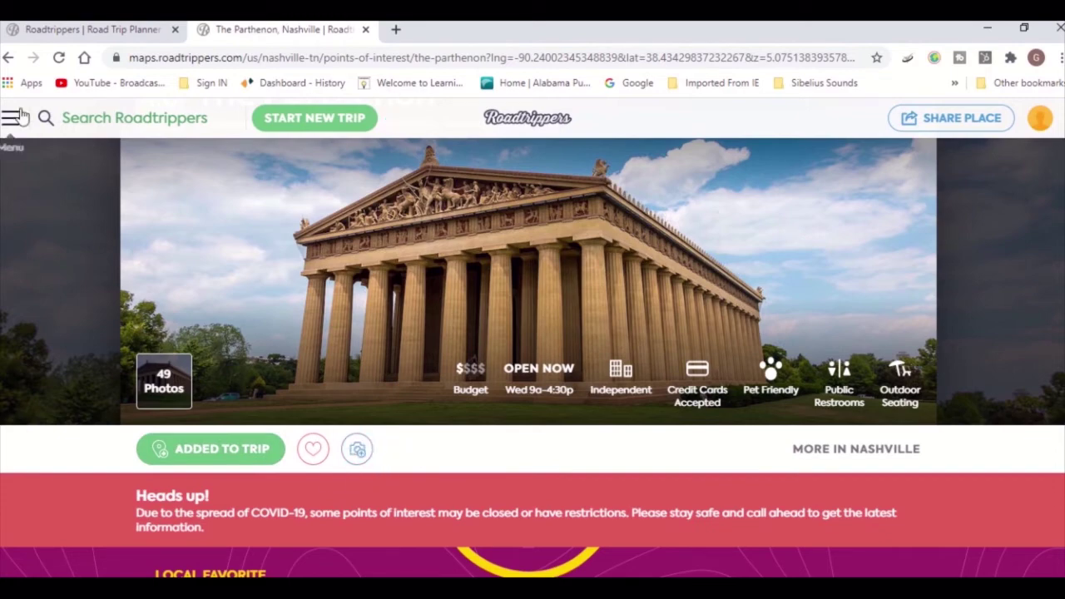
scroll(510, 402, down, 2)
scroll(510, 402, up, 4)
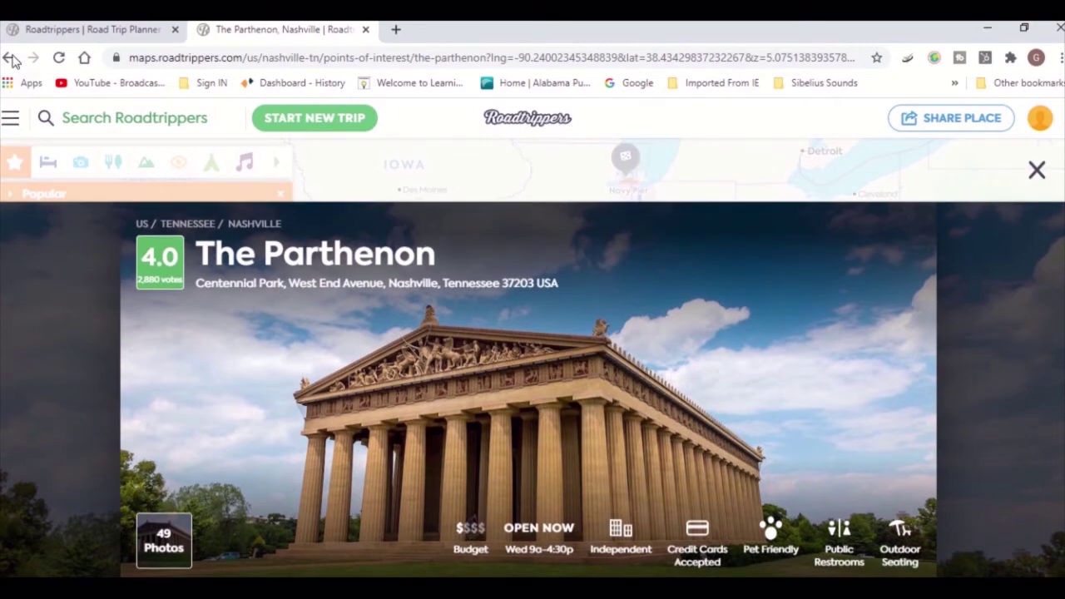
click(67, 190)
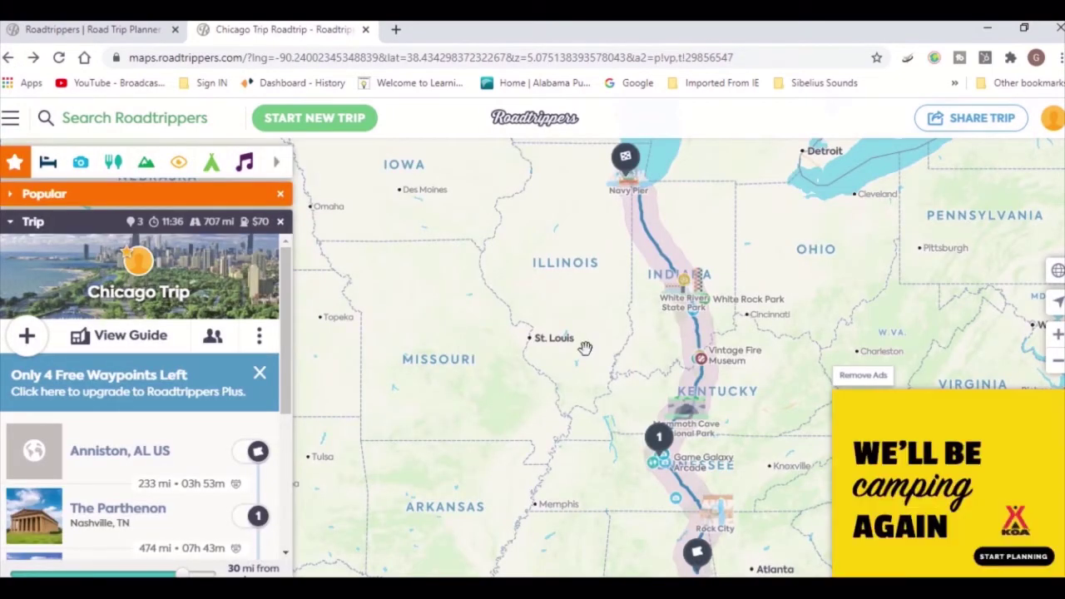
- Filter places to stay along the route to Motels, listing Talbott Hotel and Hotel Lincoln
scroll(158, 391, down, 1)
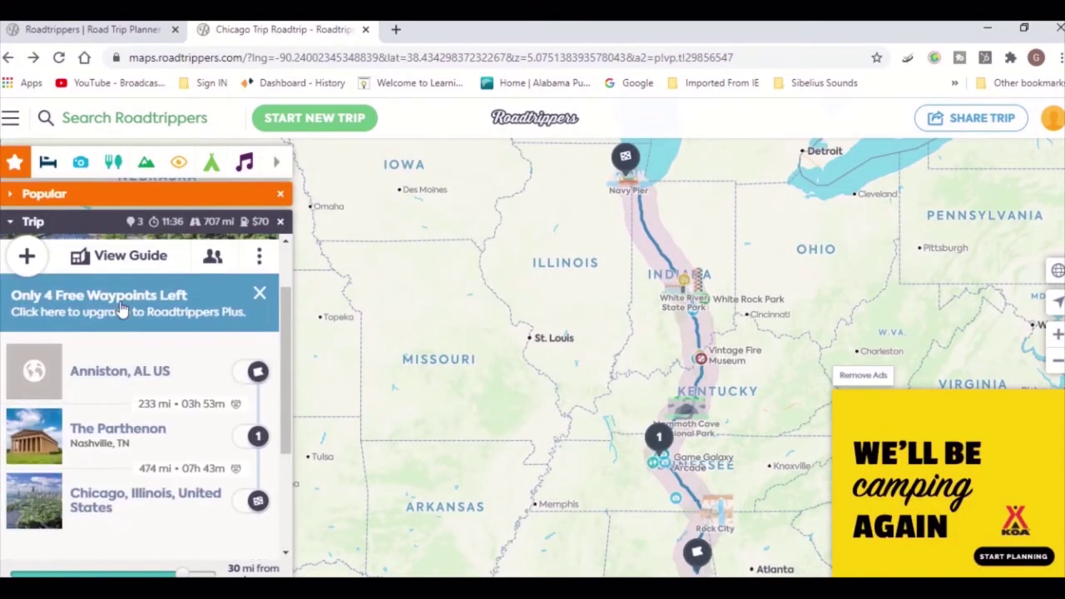
scroll(66, 322, down, 1)
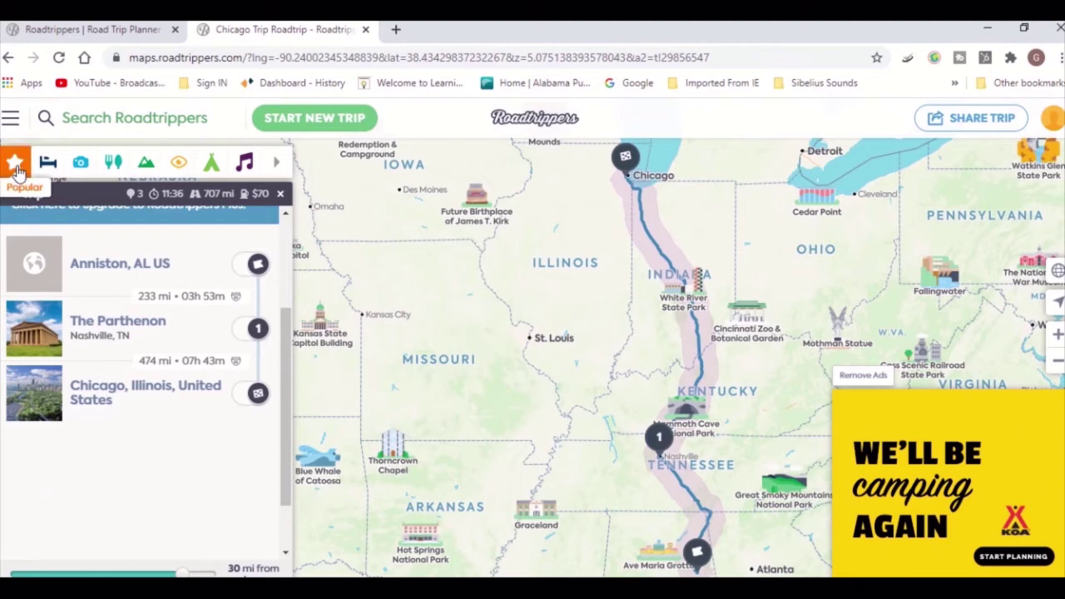
click(17, 166)
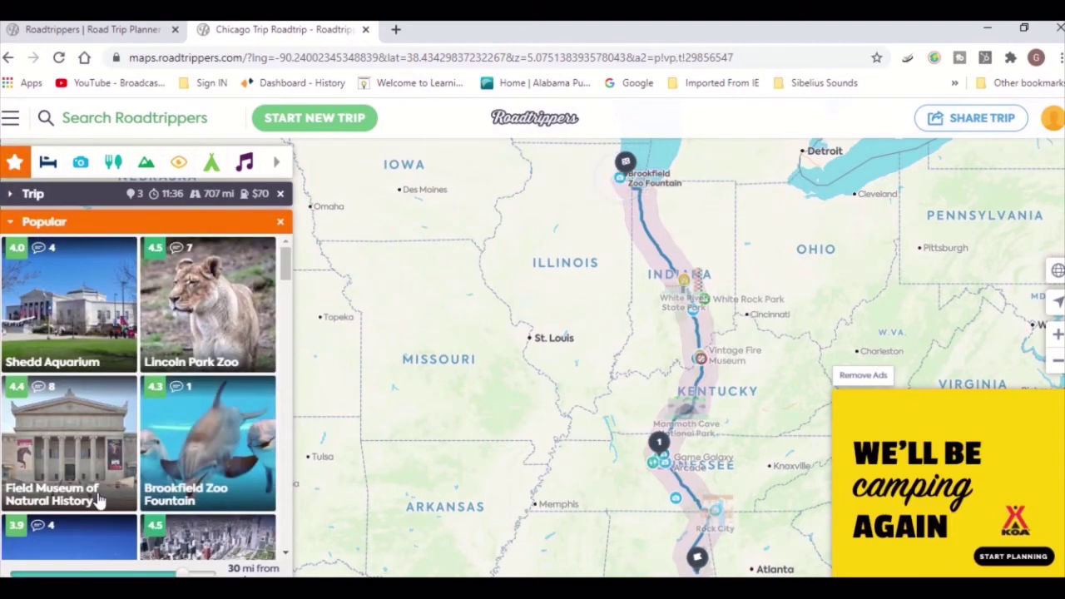
mouse_move(654, 461)
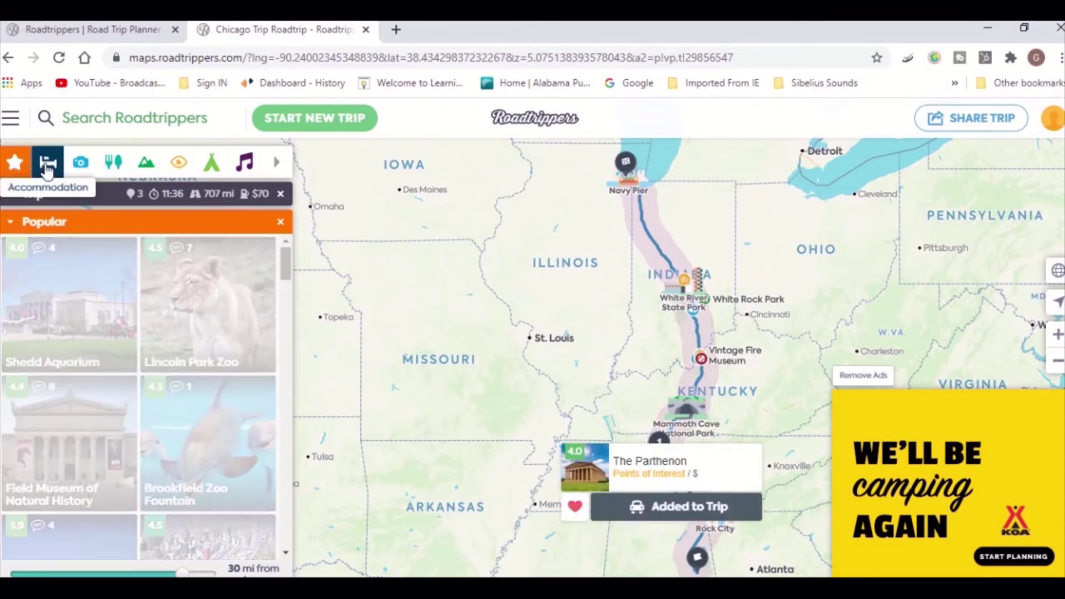
click(47, 163)
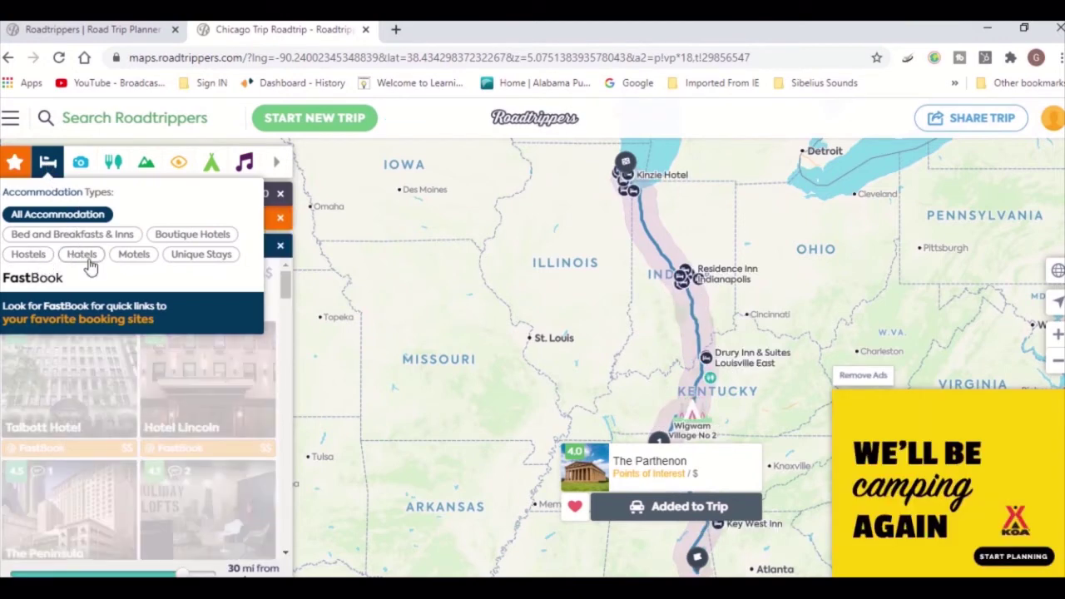
click(134, 255)
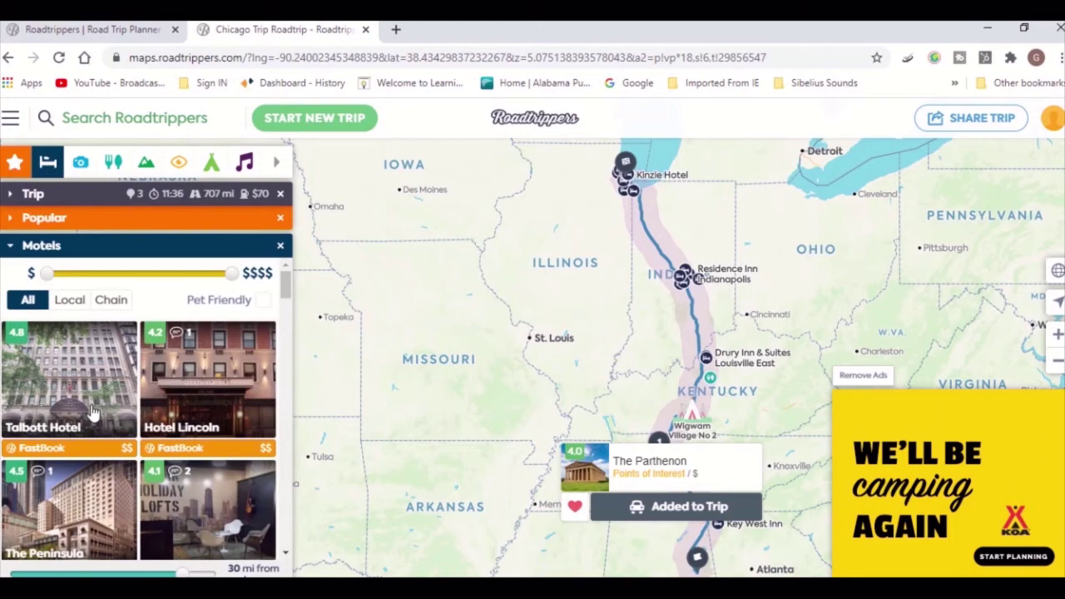
- Add Hotel Lincoln in Chicago to the trip, bringing it to 4 stops and 720 mi
click(187, 395)
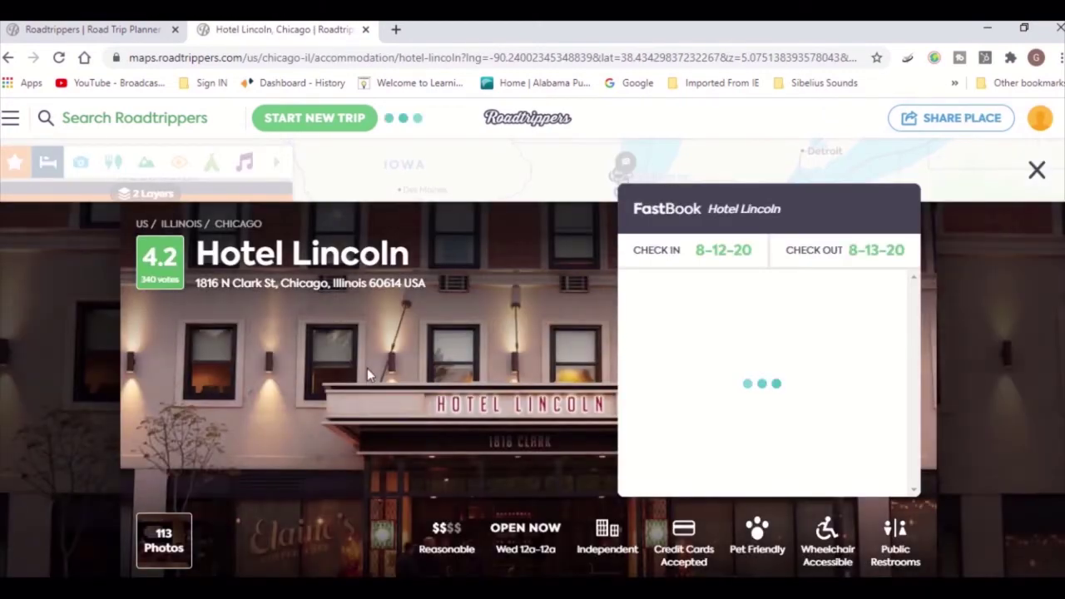
scroll(547, 419, down, 1)
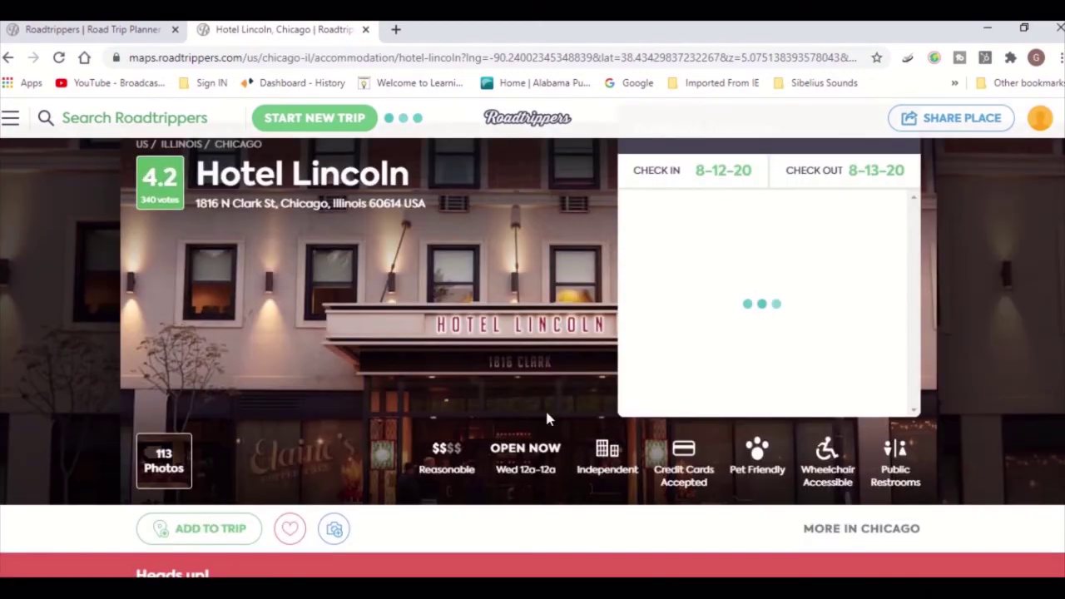
click(246, 539)
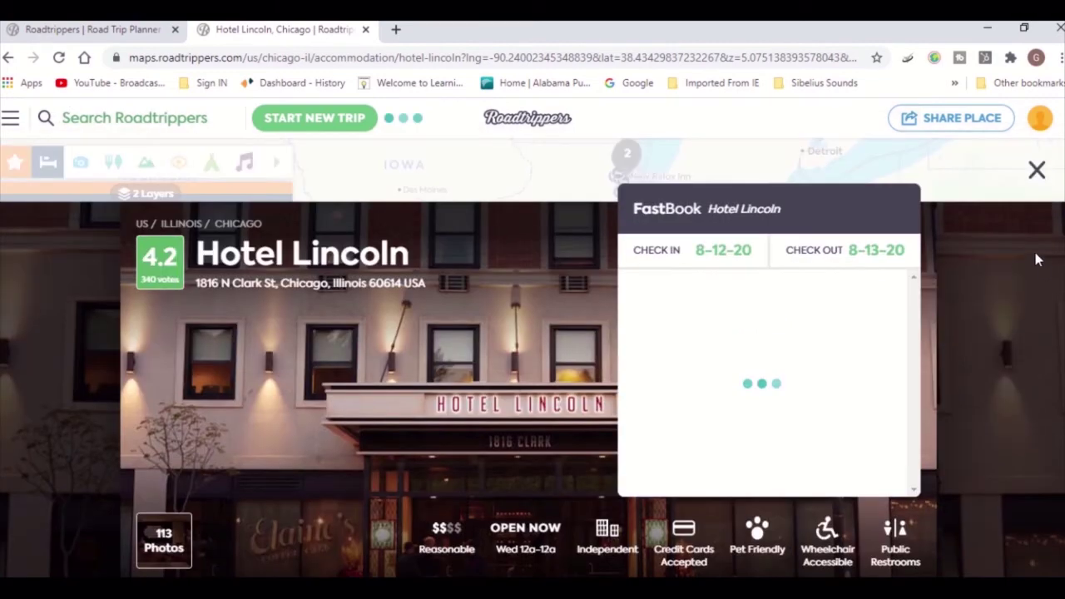
click(1040, 180)
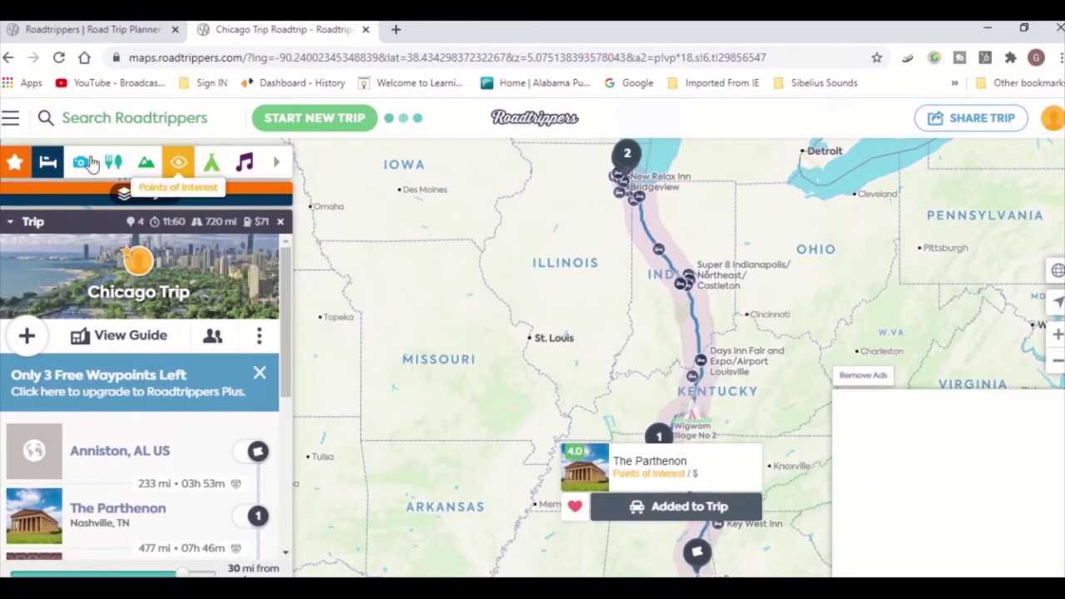
- Add the Attractions & Culture map layer and bring up the Share Trip dialog
click(80, 164)
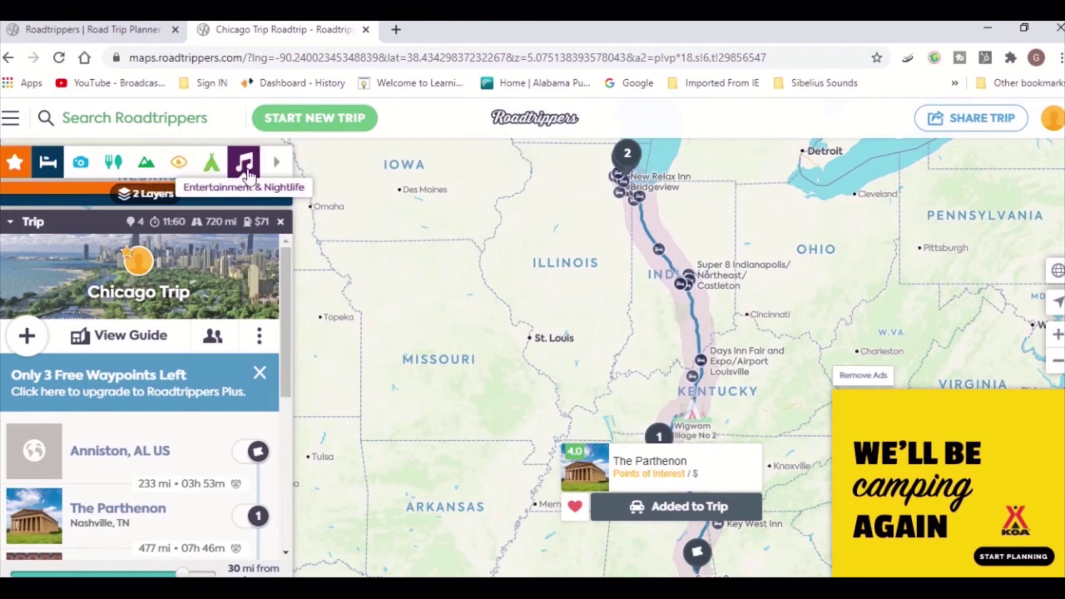
click(941, 120)
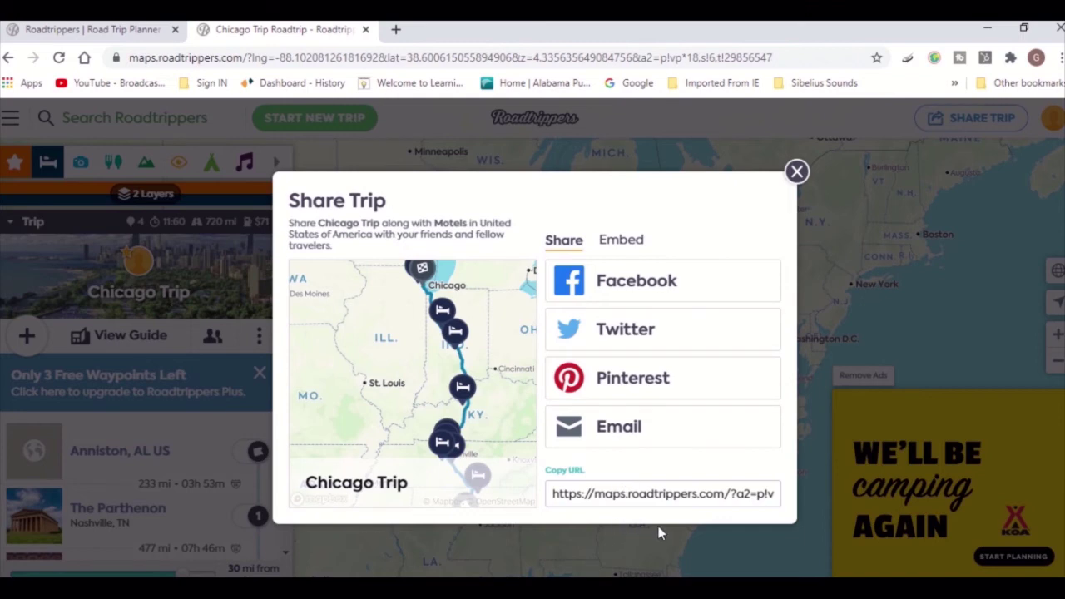
click(796, 173)
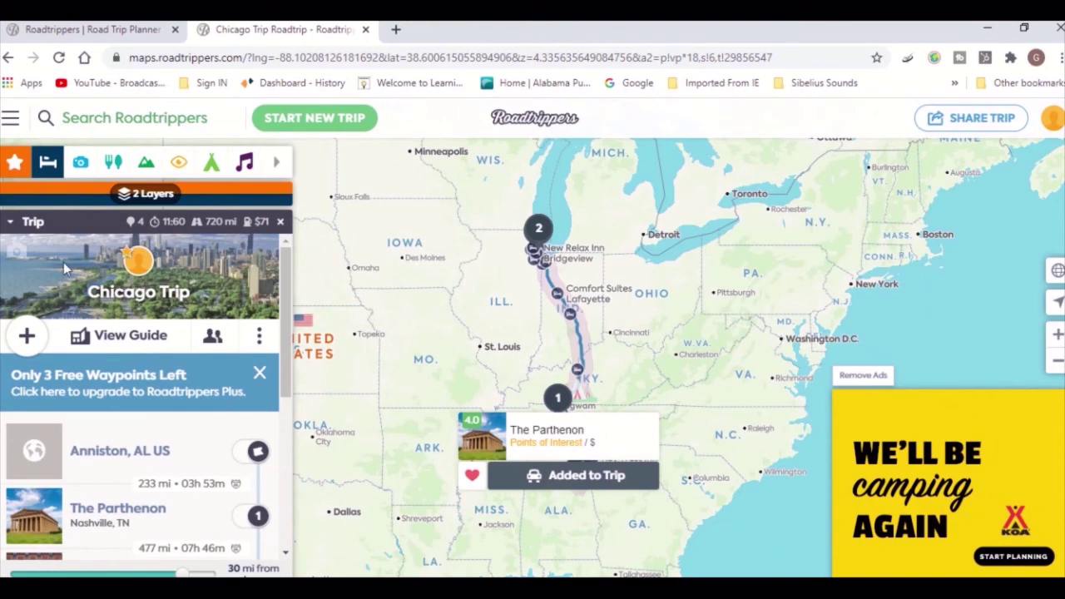
- Go to Trip Guides and browse collections like Classic USA Road Trips and 48 Hour City Guides
click(10, 117)
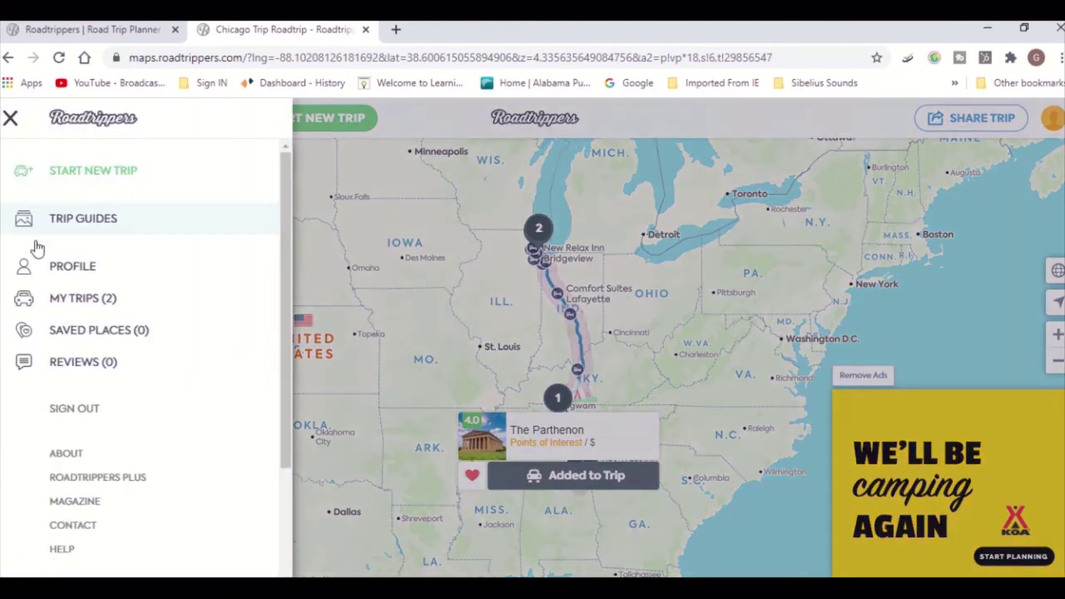
click(78, 222)
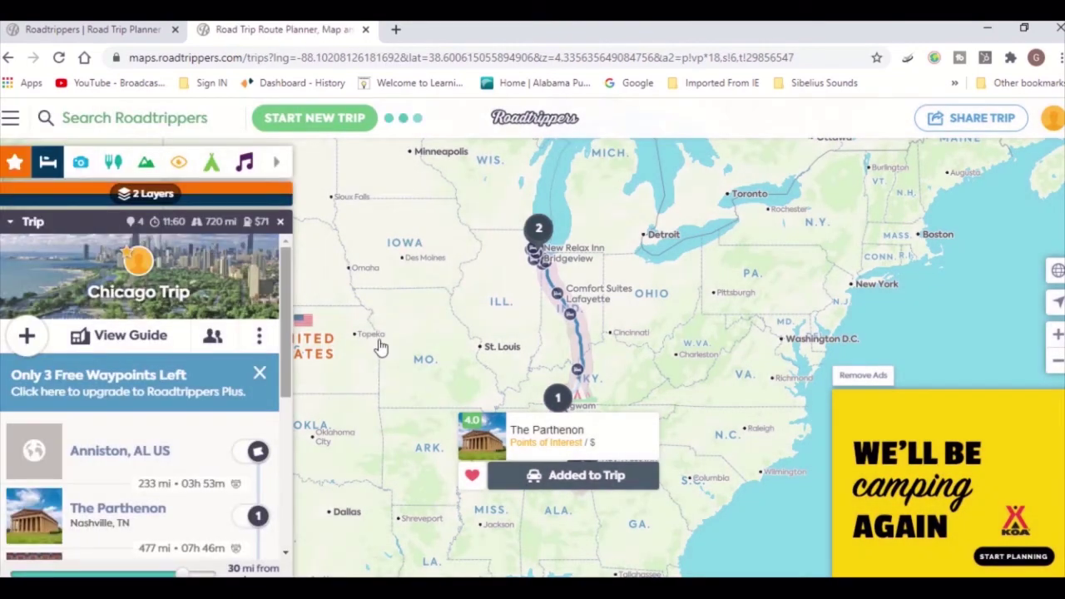
scroll(395, 366, down, 7)
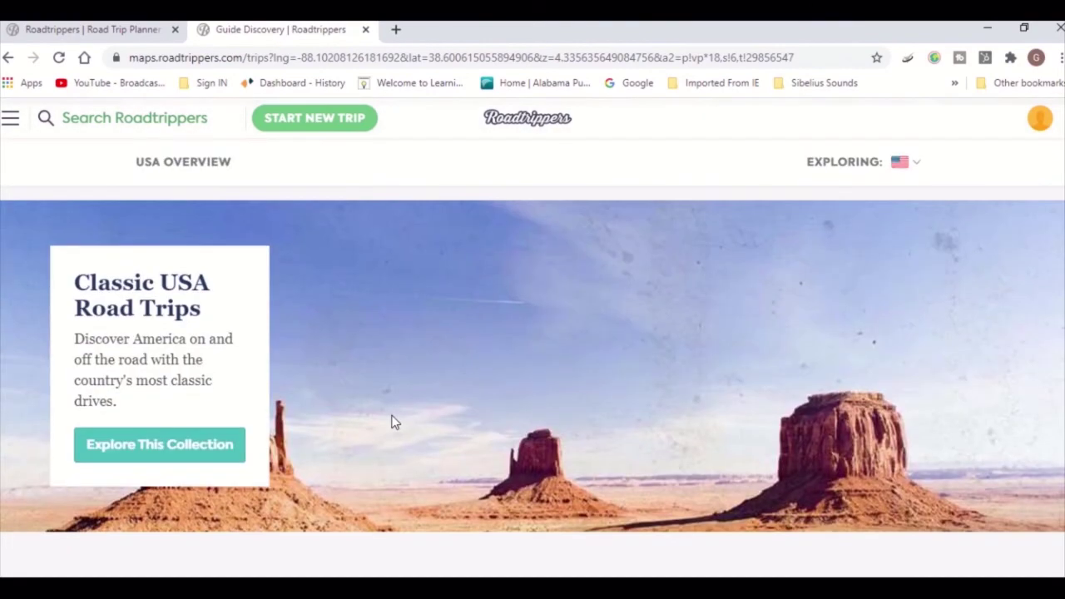
scroll(395, 422, up, 7)
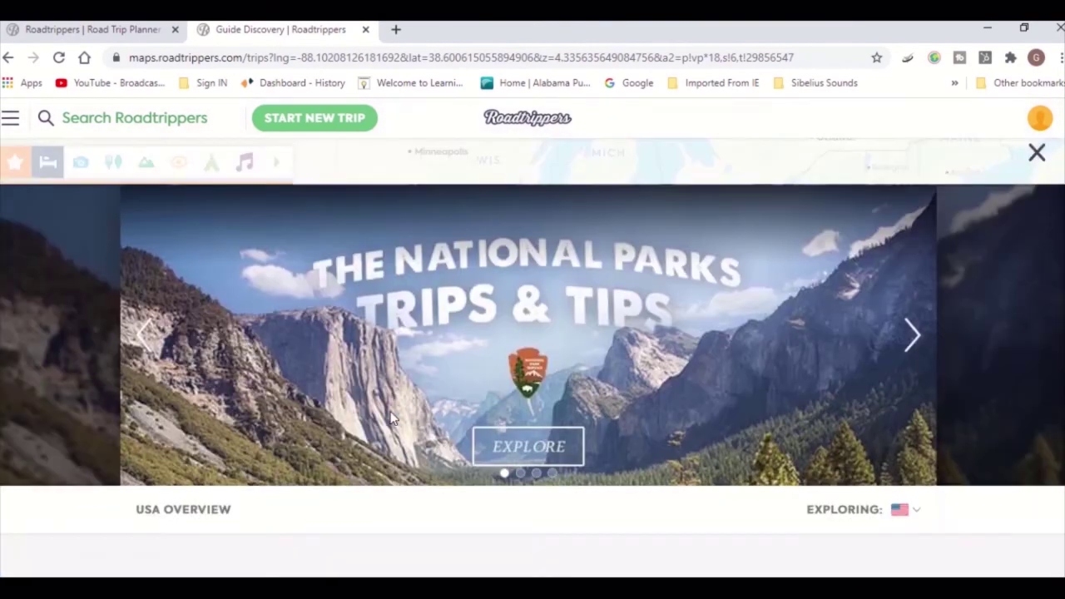
scroll(393, 418, down, 7)
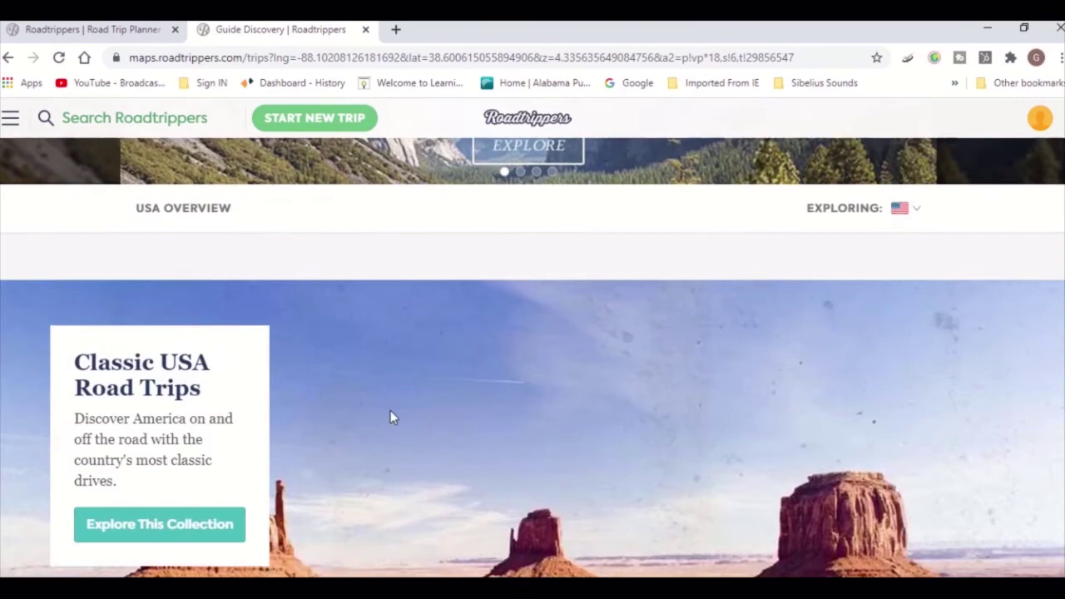
scroll(389, 413, down, 4)
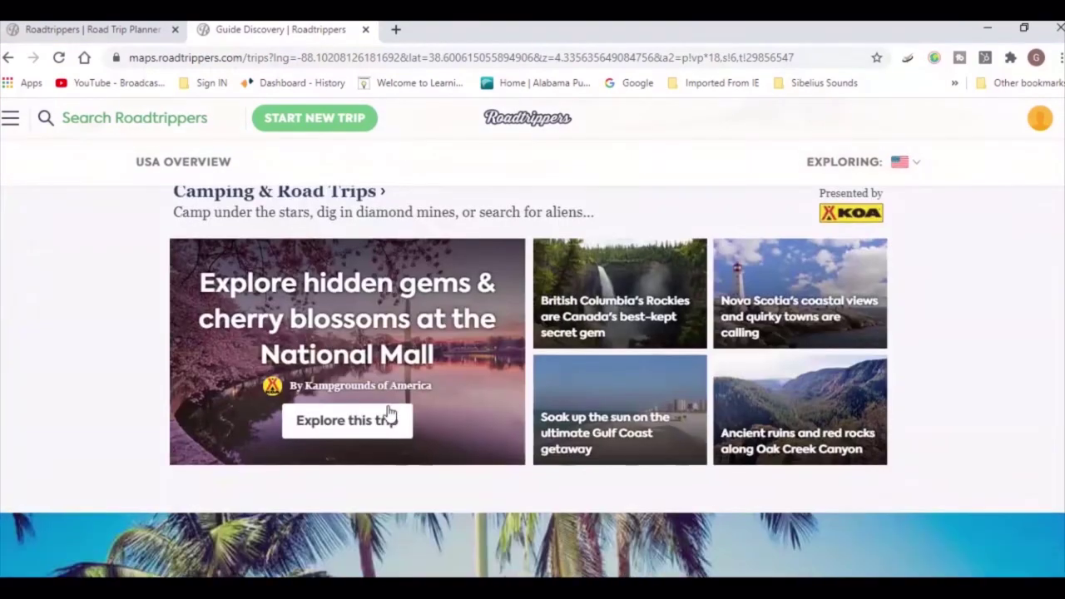
scroll(388, 412, down, 4)
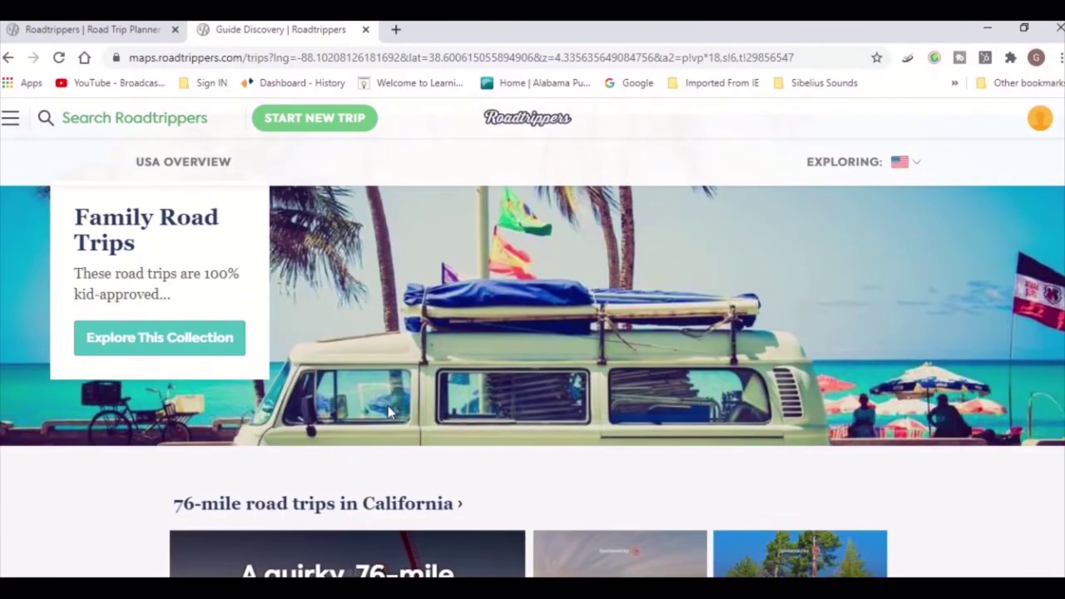
scroll(388, 412, down, 6)
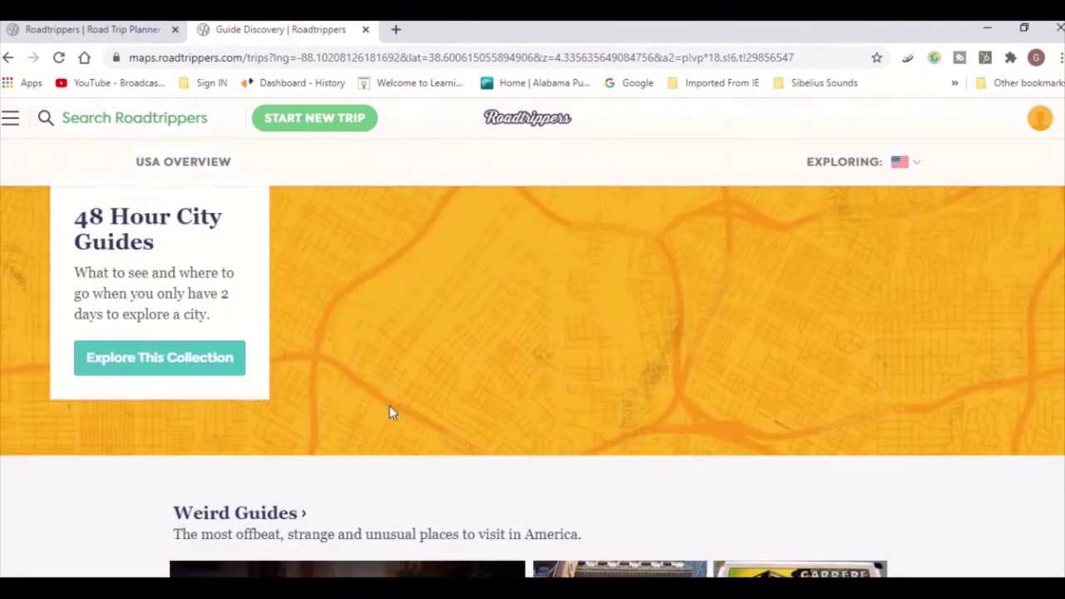
scroll(391, 411, up, 10)
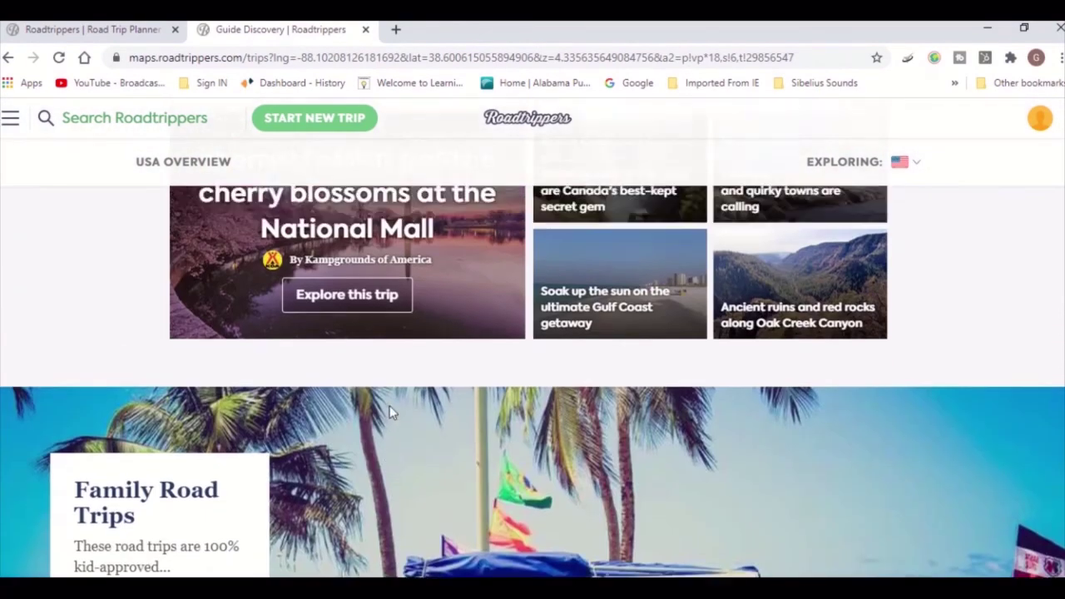